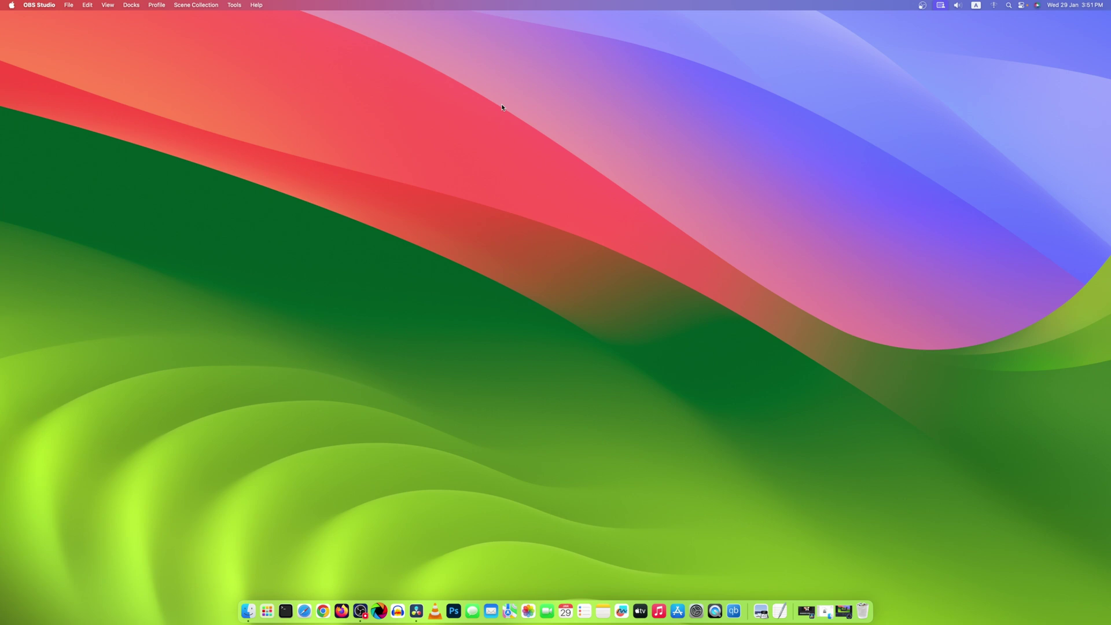
Step: Reach openmtp.ganeshrvel.com through a Google search in Safari, then close Safari
left_click(303, 610)
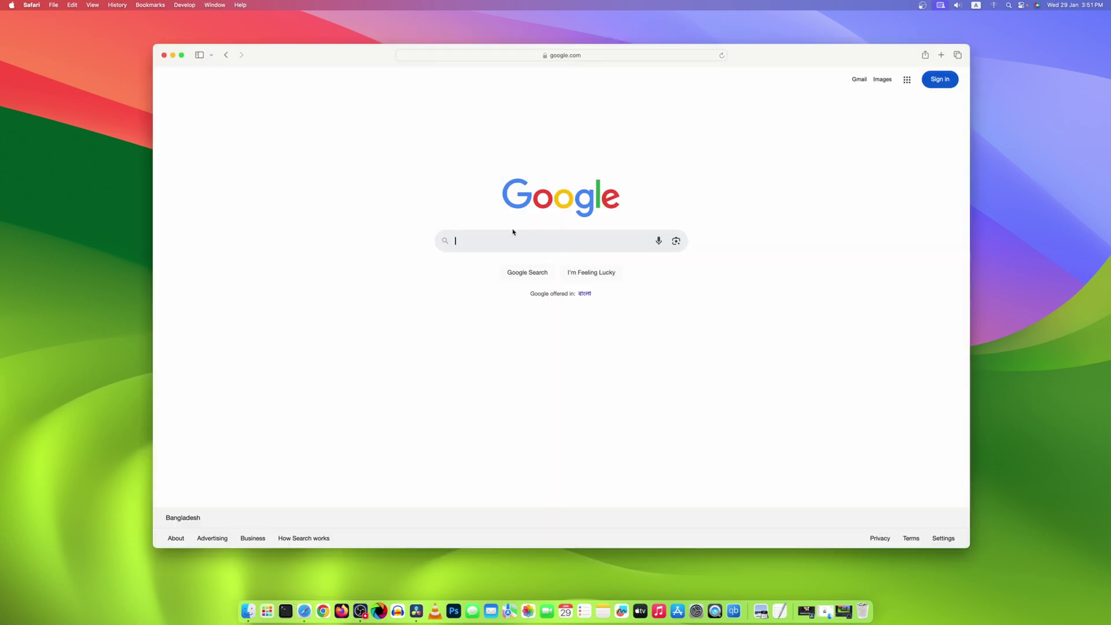
left_click(511, 234)
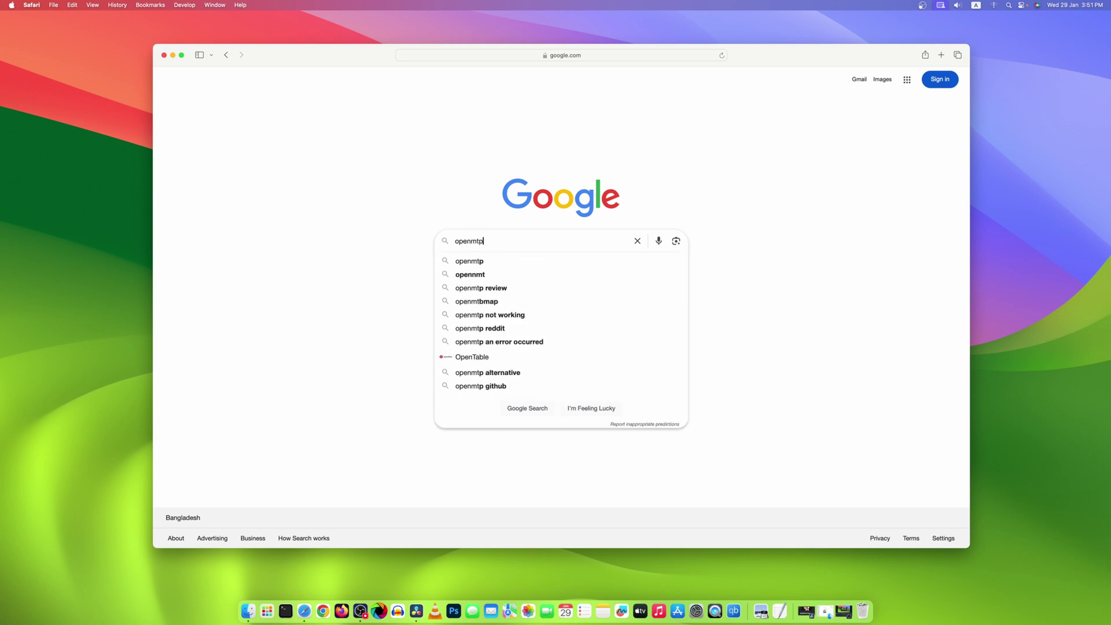
type("openmtp")
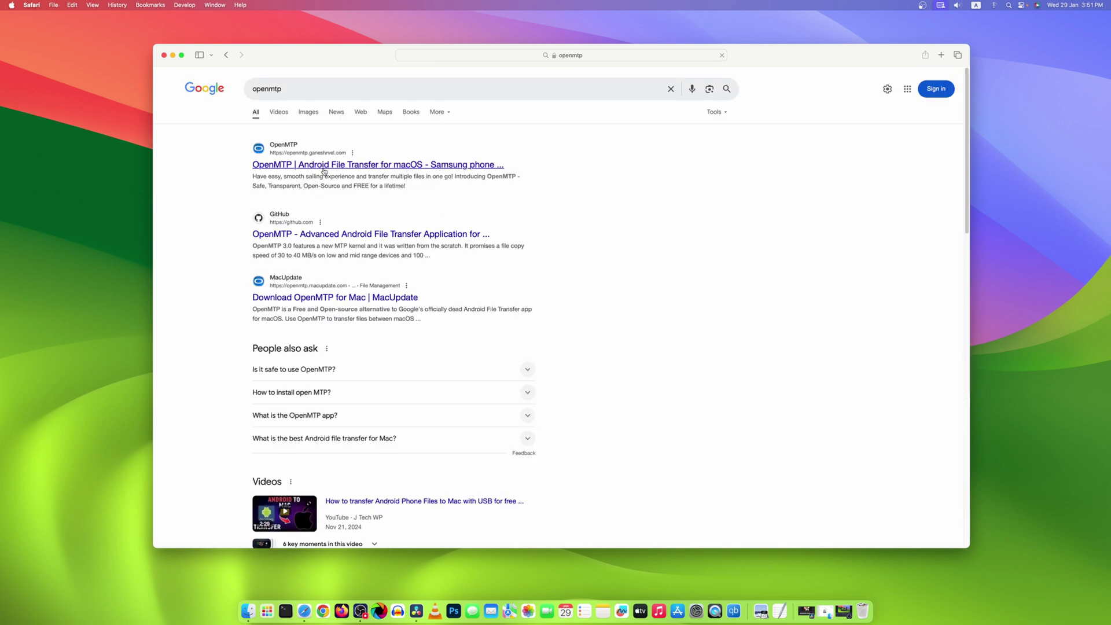
left_click(314, 168)
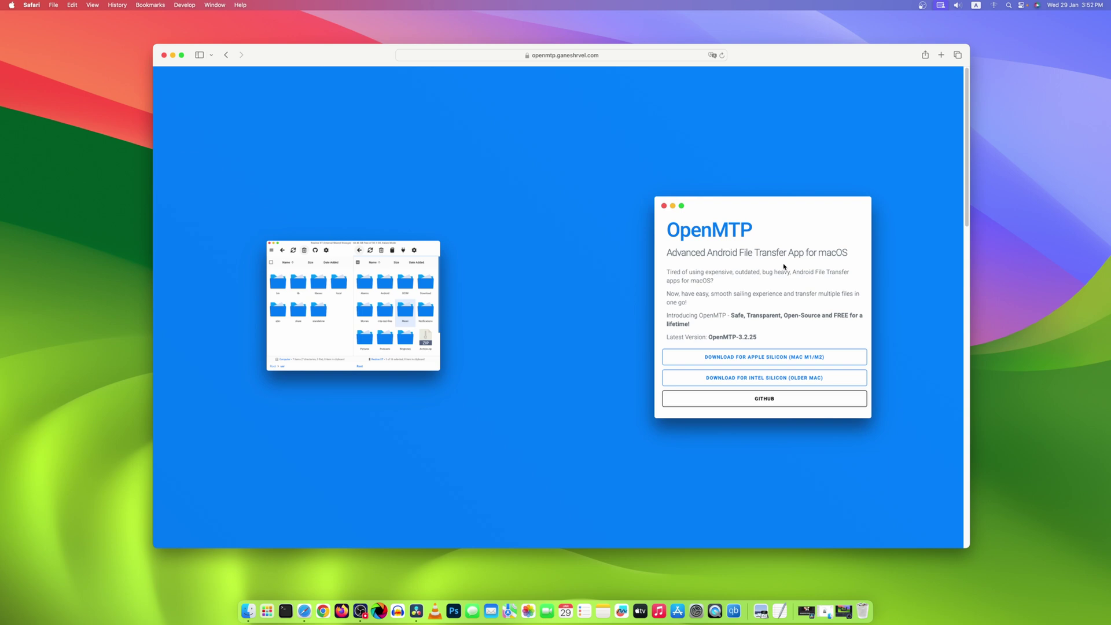
left_click(165, 55)
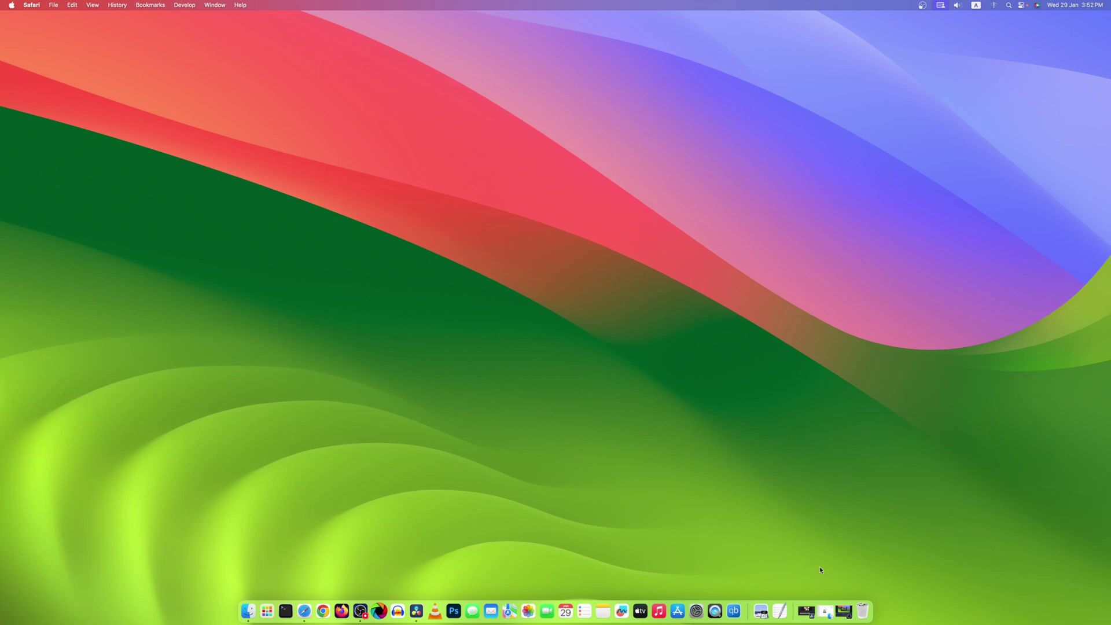
Step: Open the OpenMTP disk image from Downloads and copy OpenMTP into Applications
left_click(825, 611)
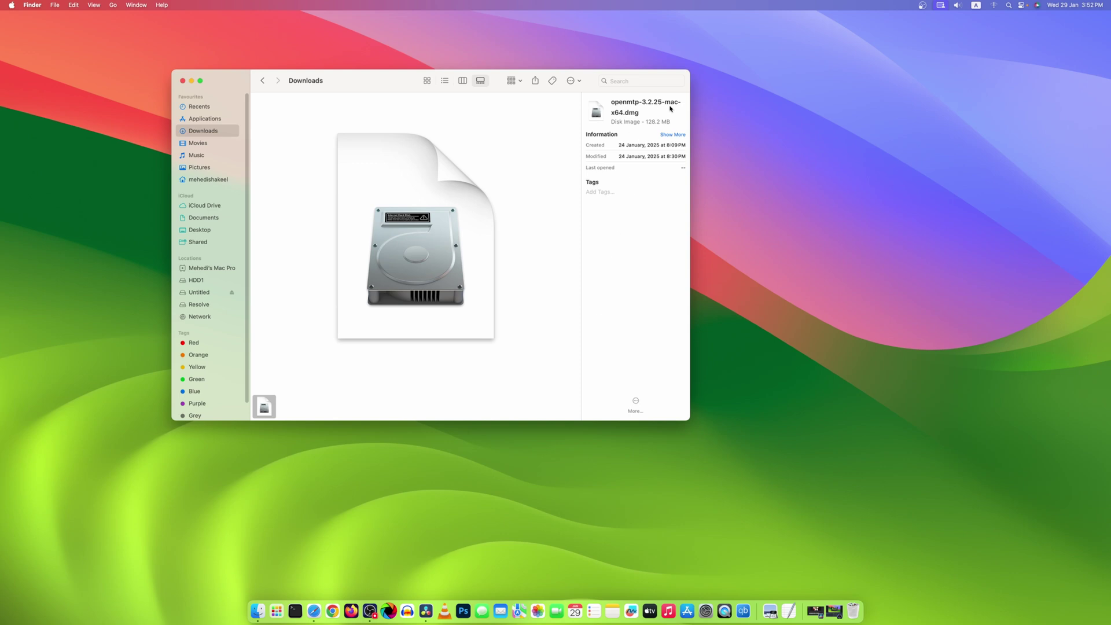
right_click(421, 230)
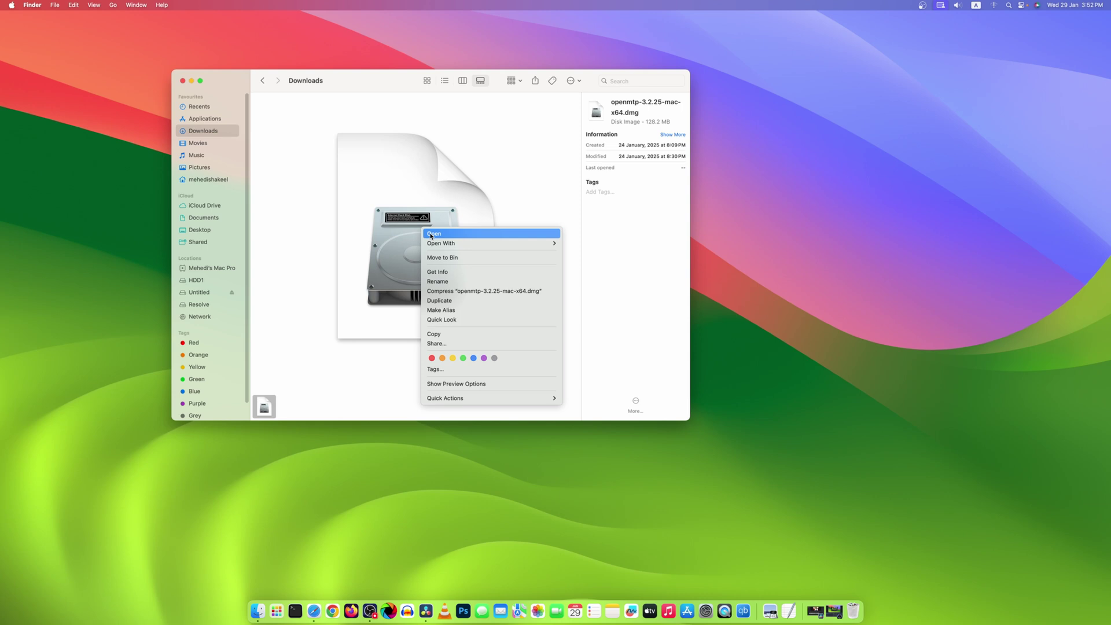
left_click(431, 233)
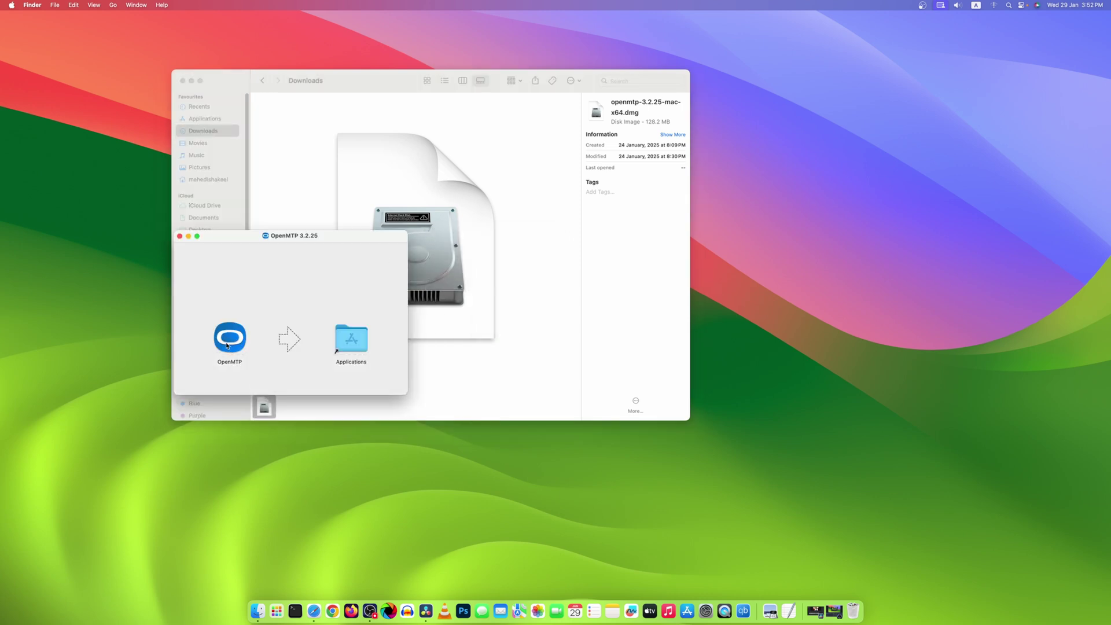
left_click_drag(229, 347, 344, 346)
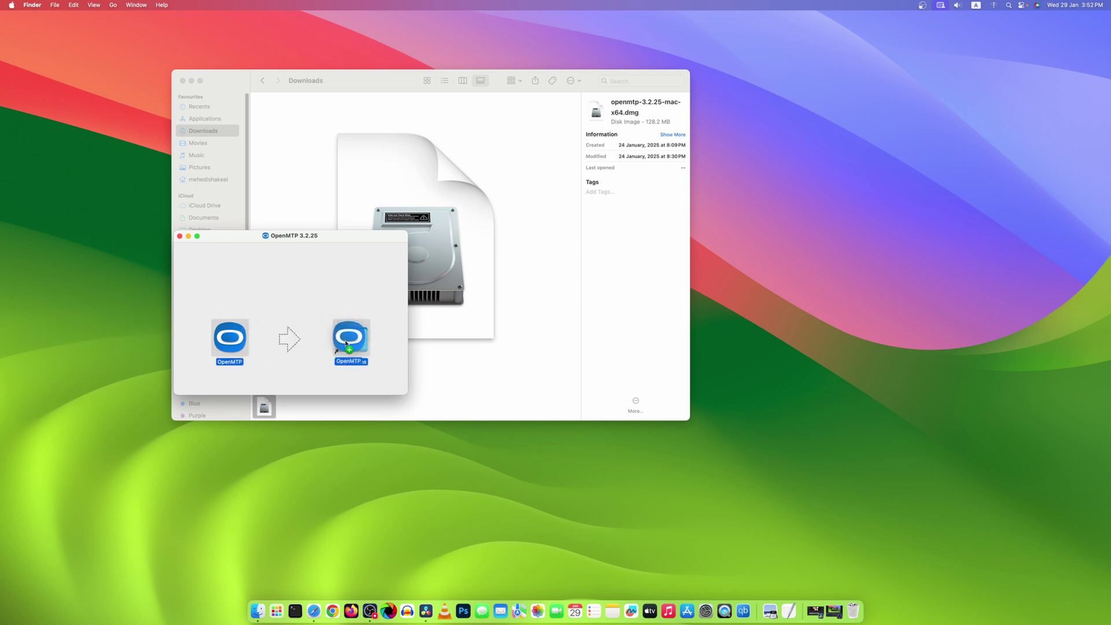
double_click(345, 344)
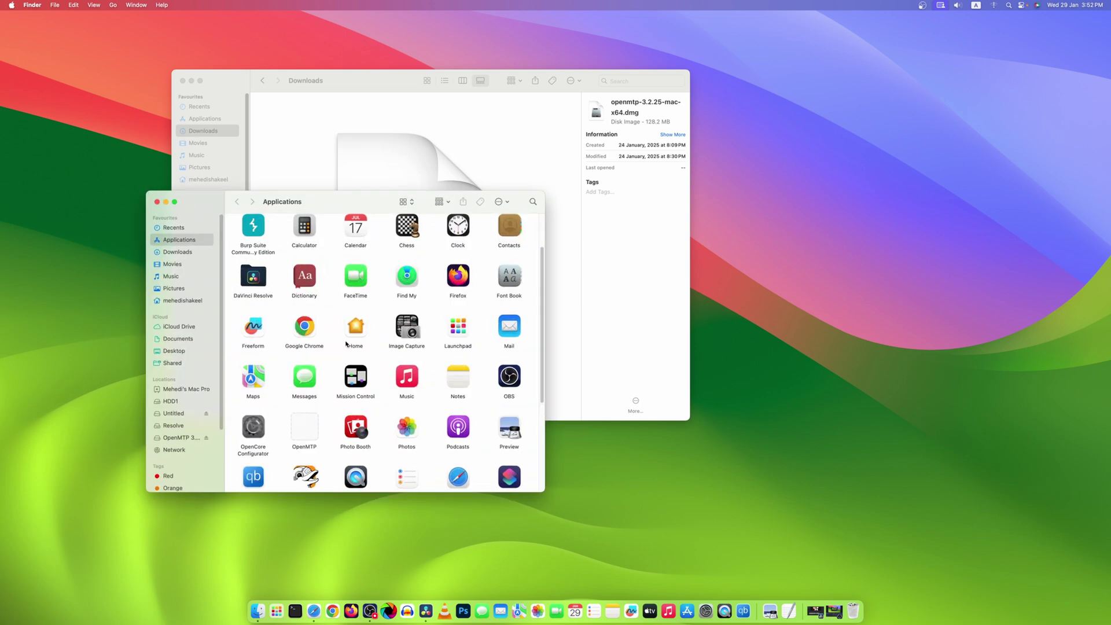
Step: Close the Downloads and disk image windows, leaving Applications positioned top-right
left_click(183, 81)
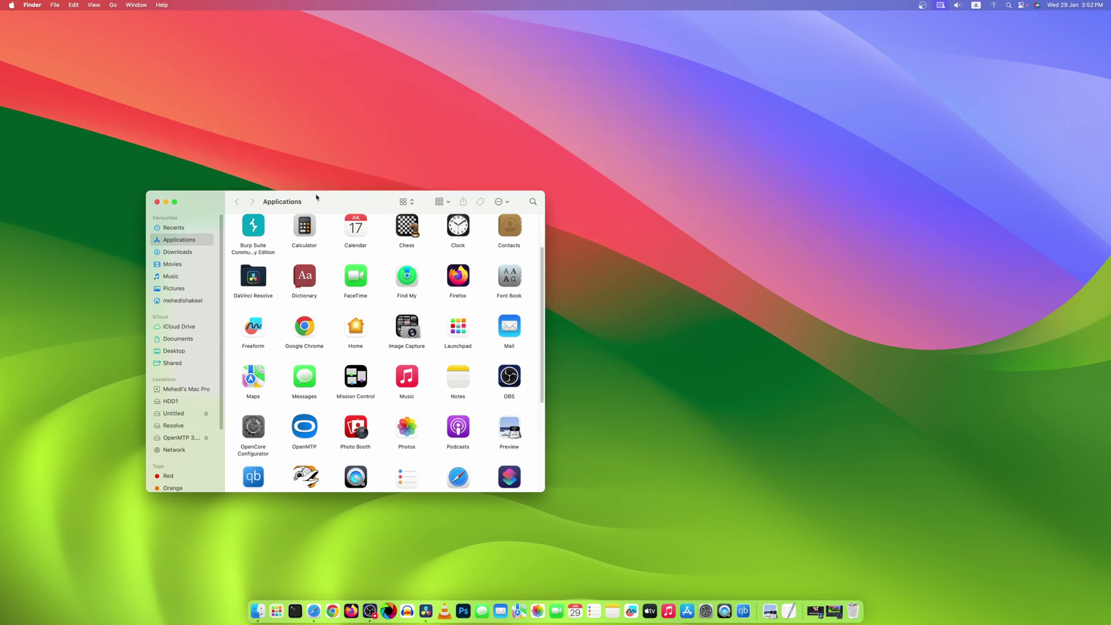
left_click_drag(348, 203, 582, 137)
left_click(242, 243)
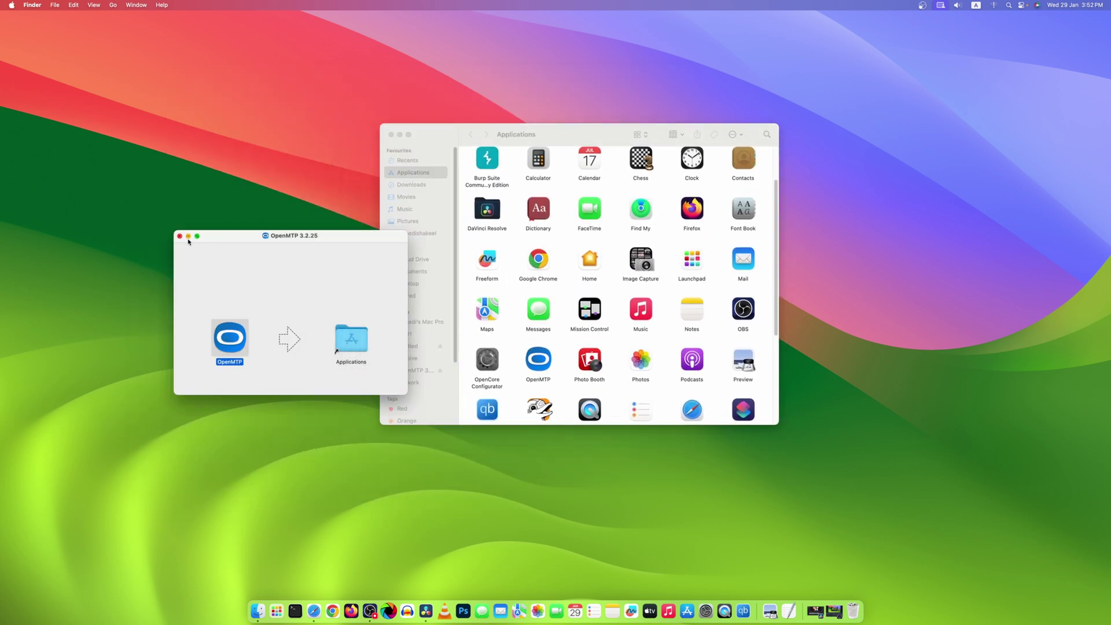
left_click(180, 235)
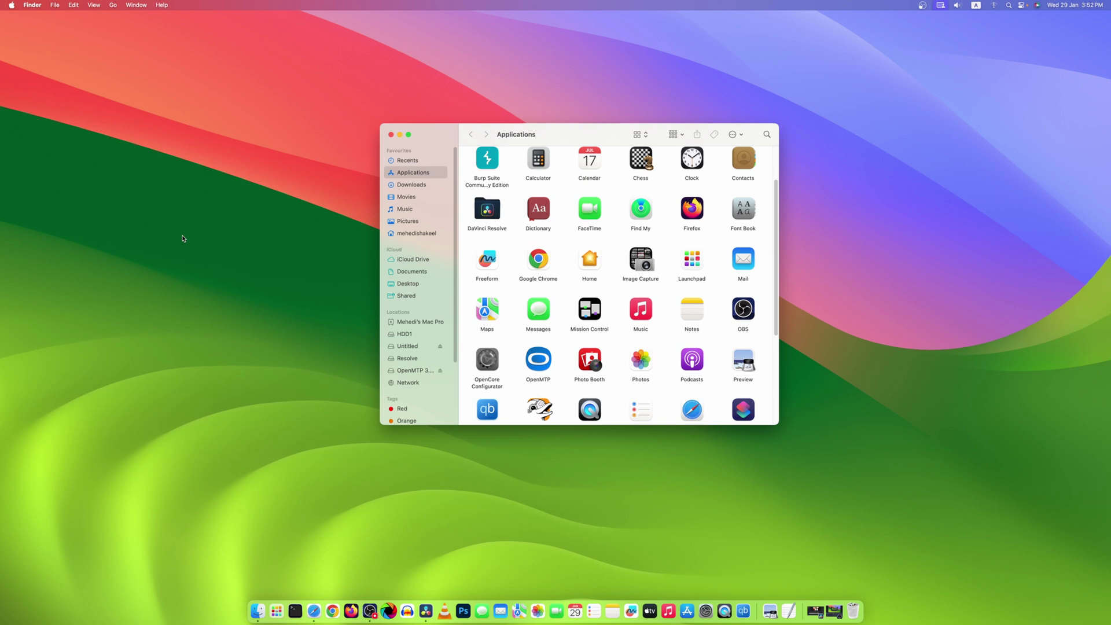
left_click_drag(571, 137, 629, 81)
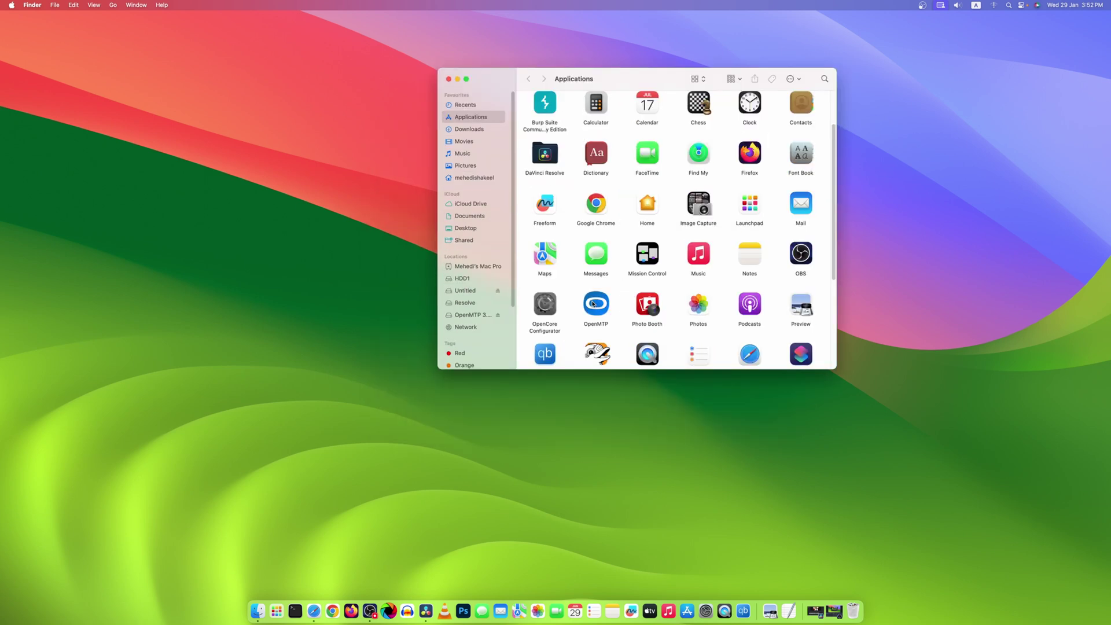
Step: Launch OpenMTP from Applications, approving the internet-download security prompt, and briefly open a Finder window
right_click(591, 304)
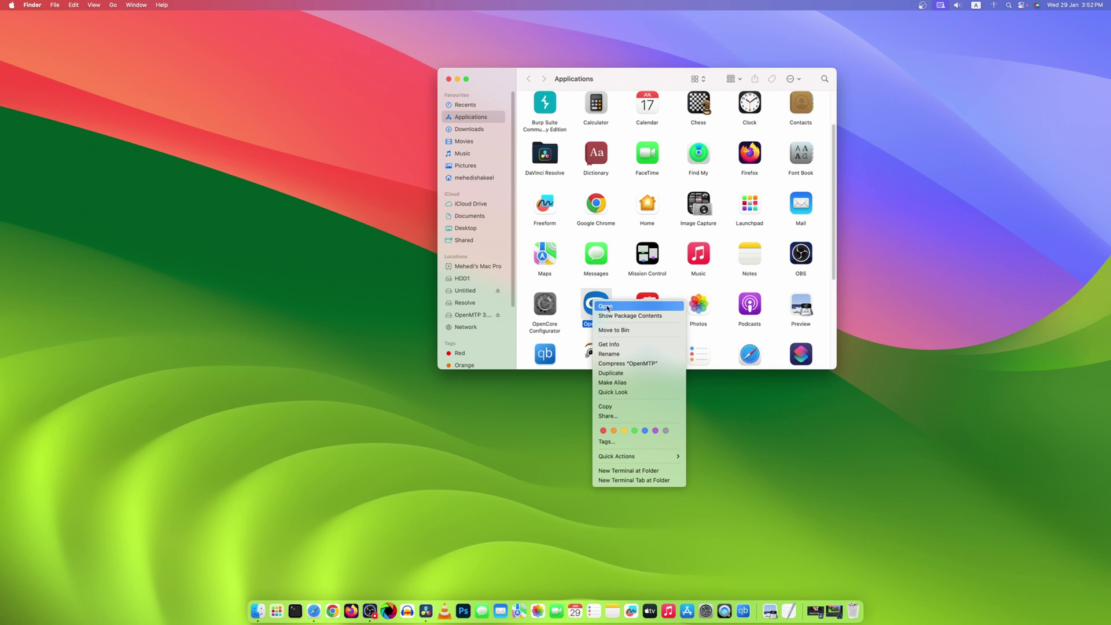
left_click(607, 307)
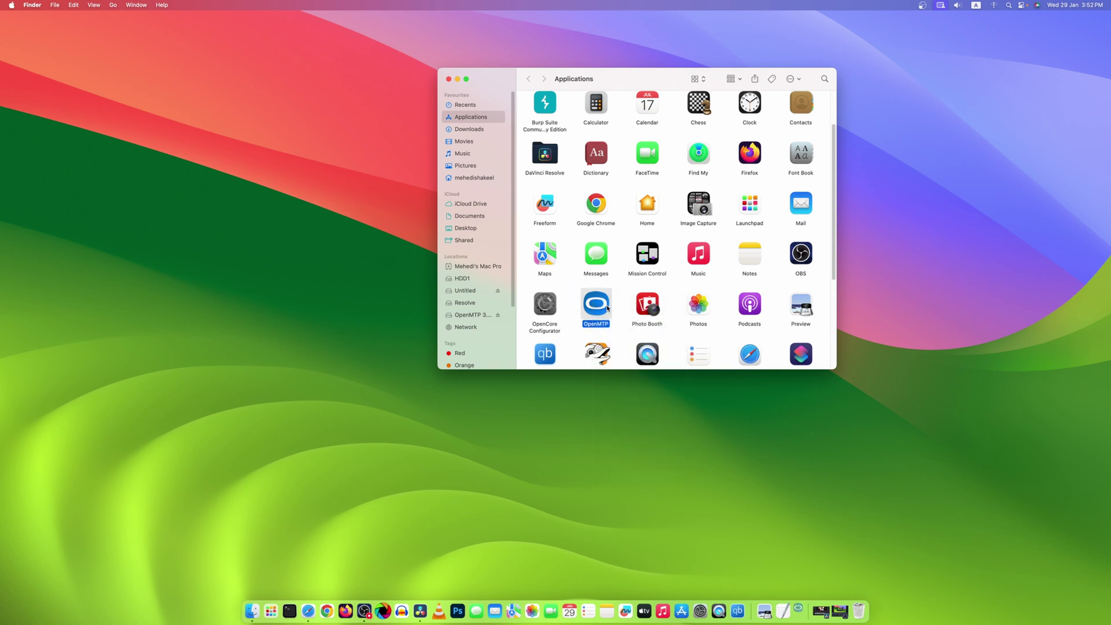
key("cmd+w")
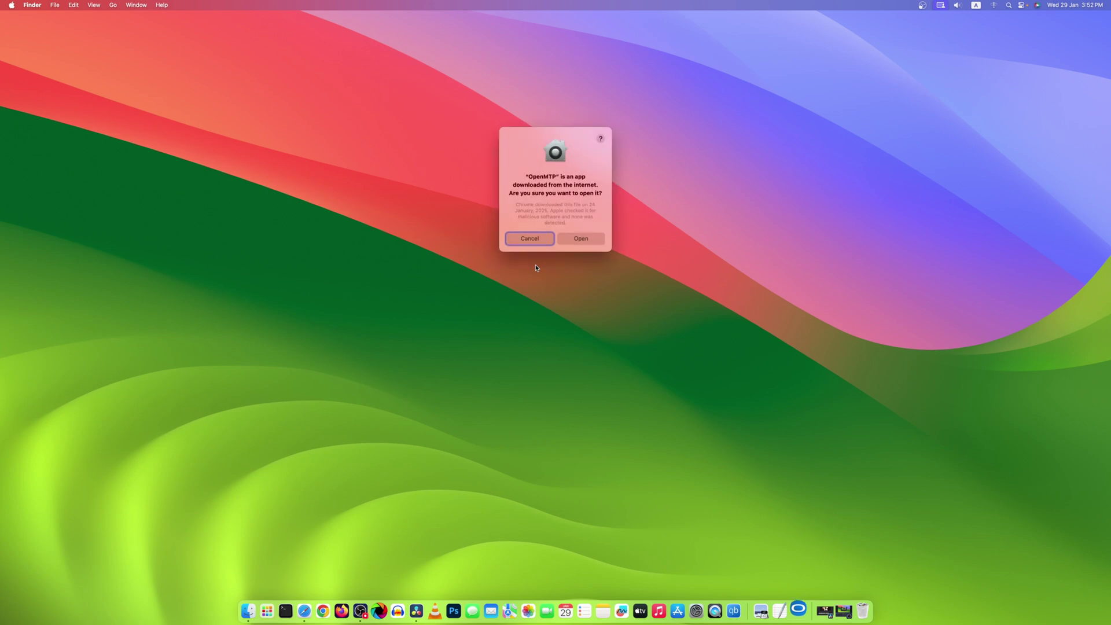
left_click(587, 240)
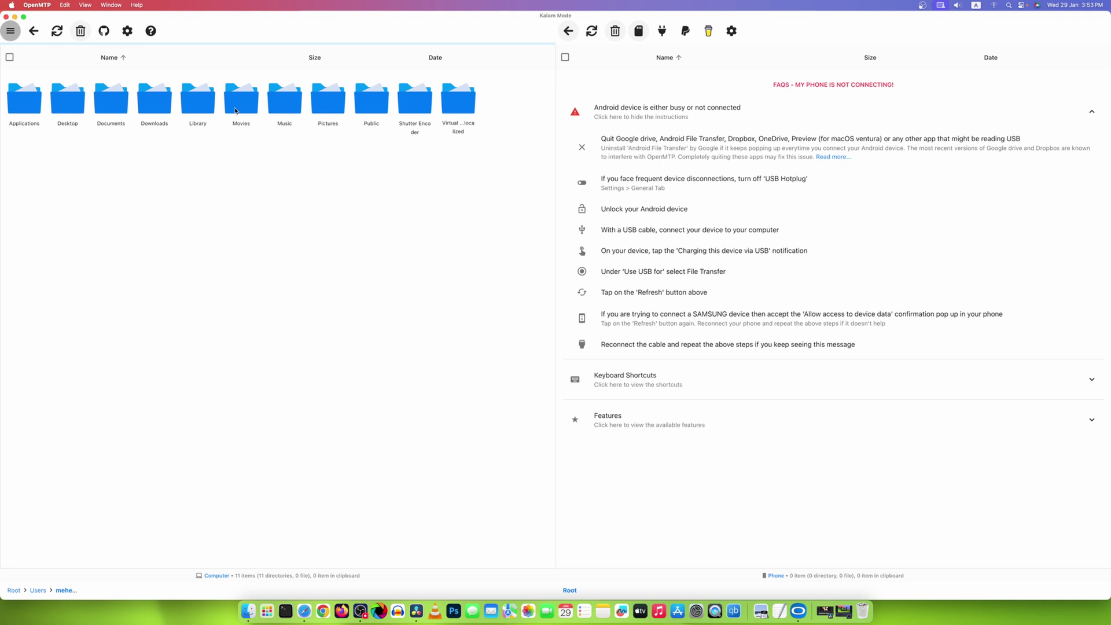
left_click(247, 612)
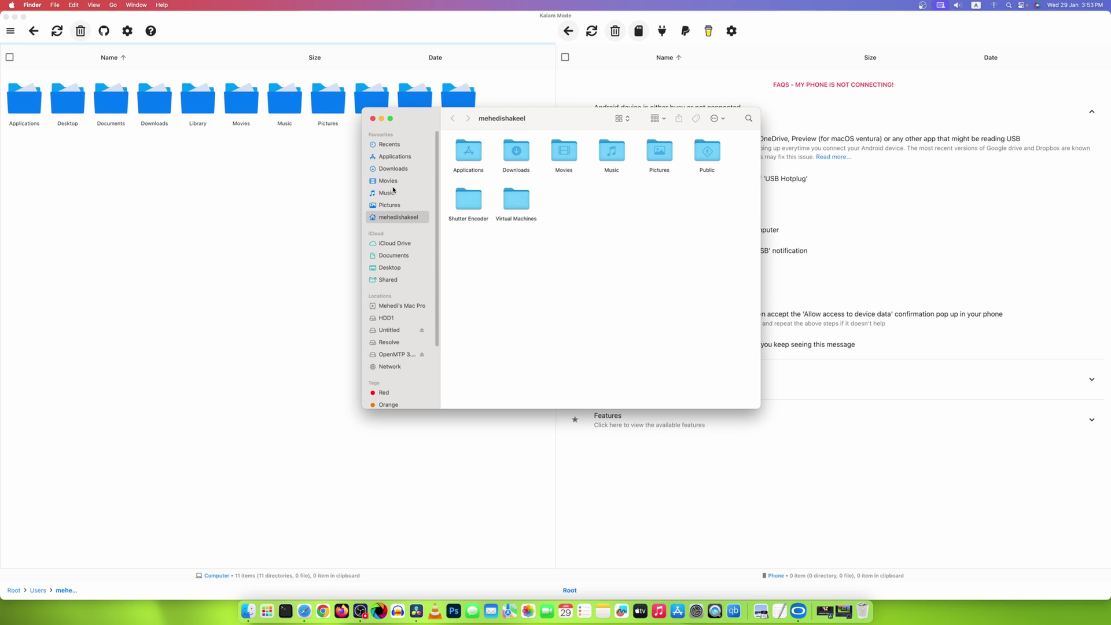
left_click(373, 119)
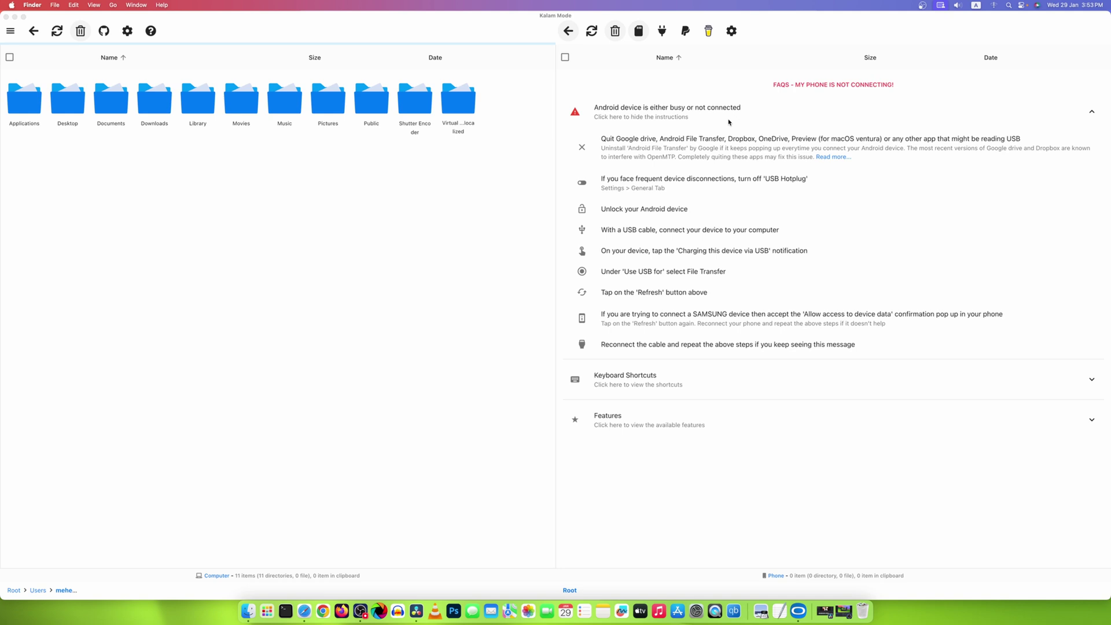
Step: Refresh OpenMTP's phone pane so the connected Samsung phone's storage appears
left_click(591, 31)
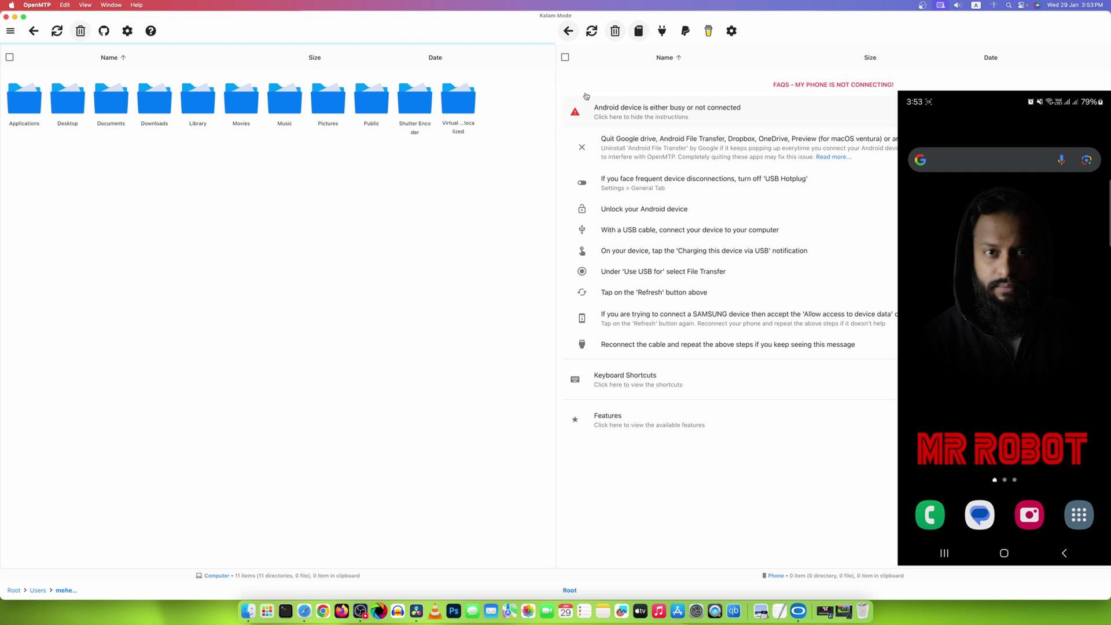
left_click(591, 30)
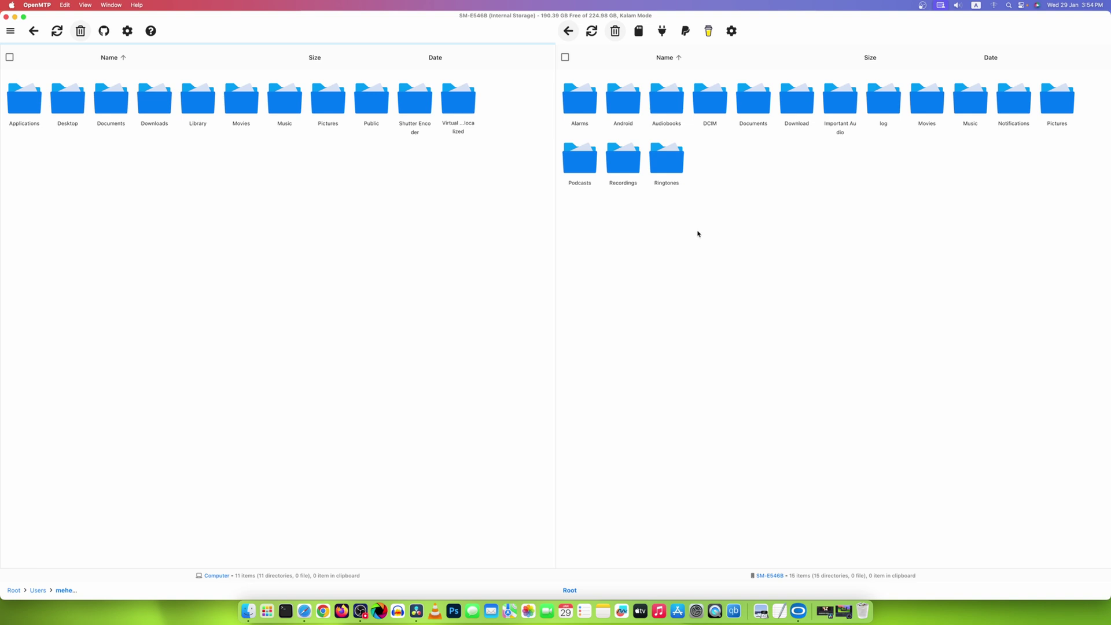
Step: Open DCIM > Camera on the phone and copy the first JPG
double_click(710, 107)
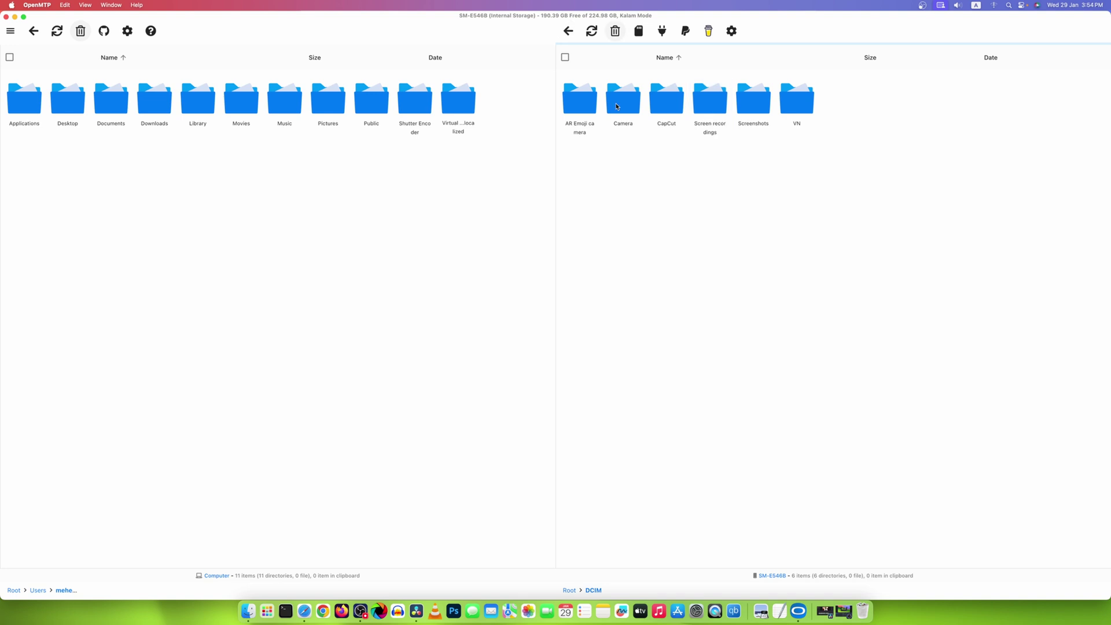
double_click(616, 106)
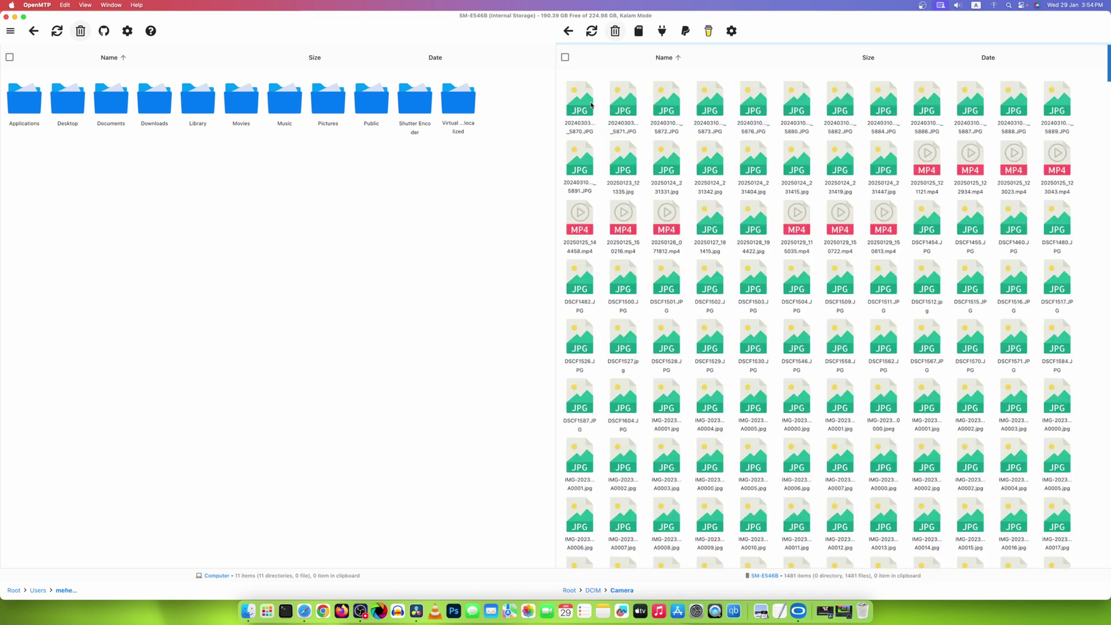
left_click(580, 100)
right_click(582, 103)
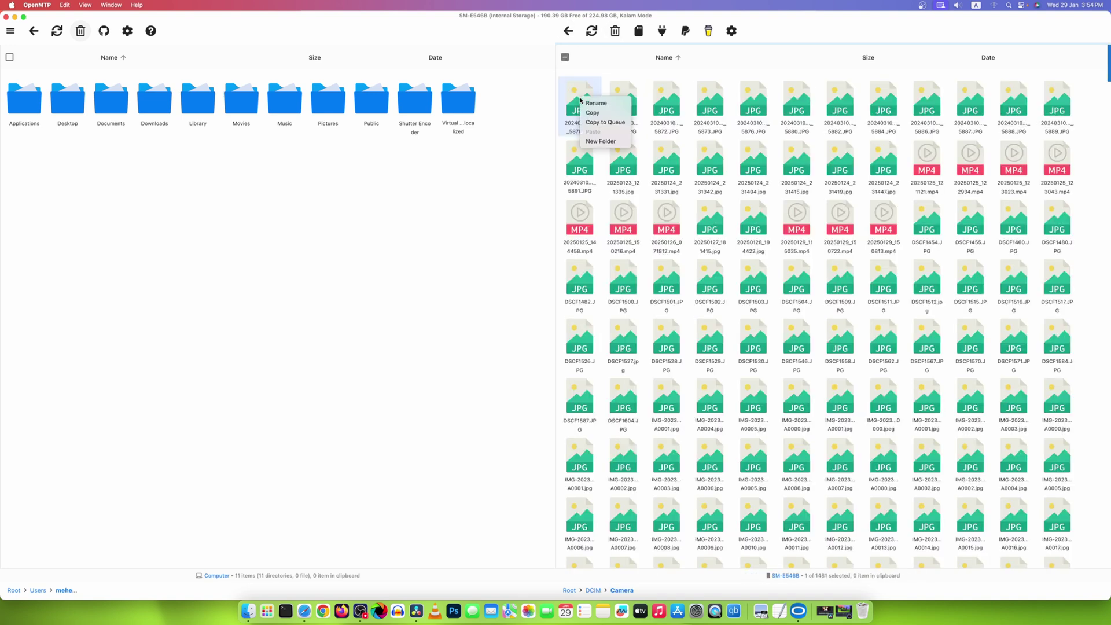
key("Escape")
key("super+c")
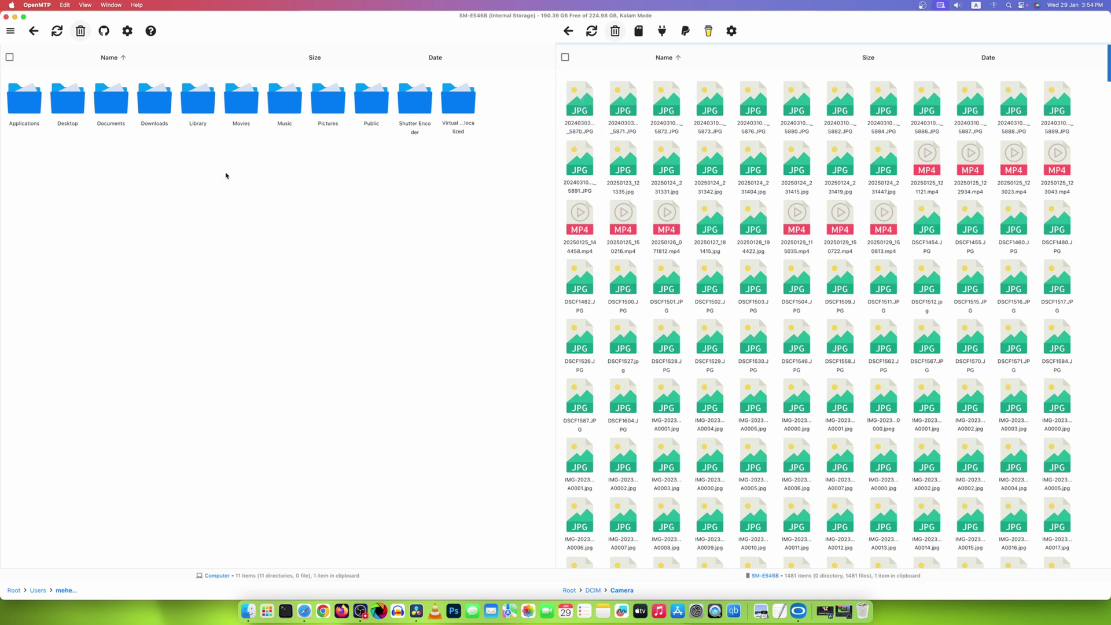
Step: Paste the photo into the Mac's Pictures folder, allowing access to all photos
left_click(330, 98)
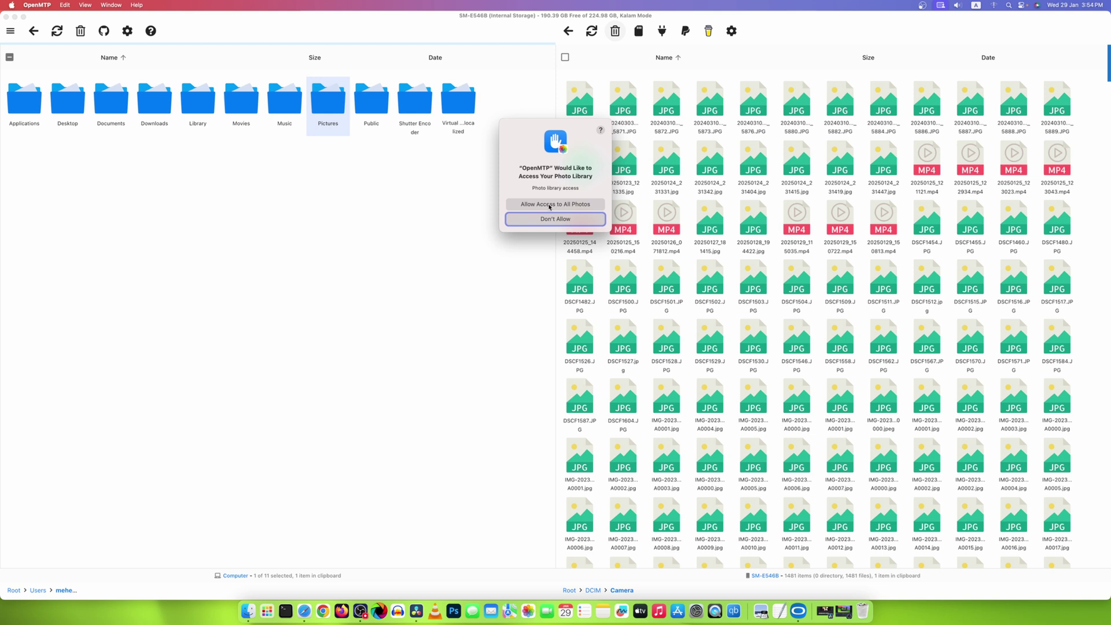
left_click(569, 206)
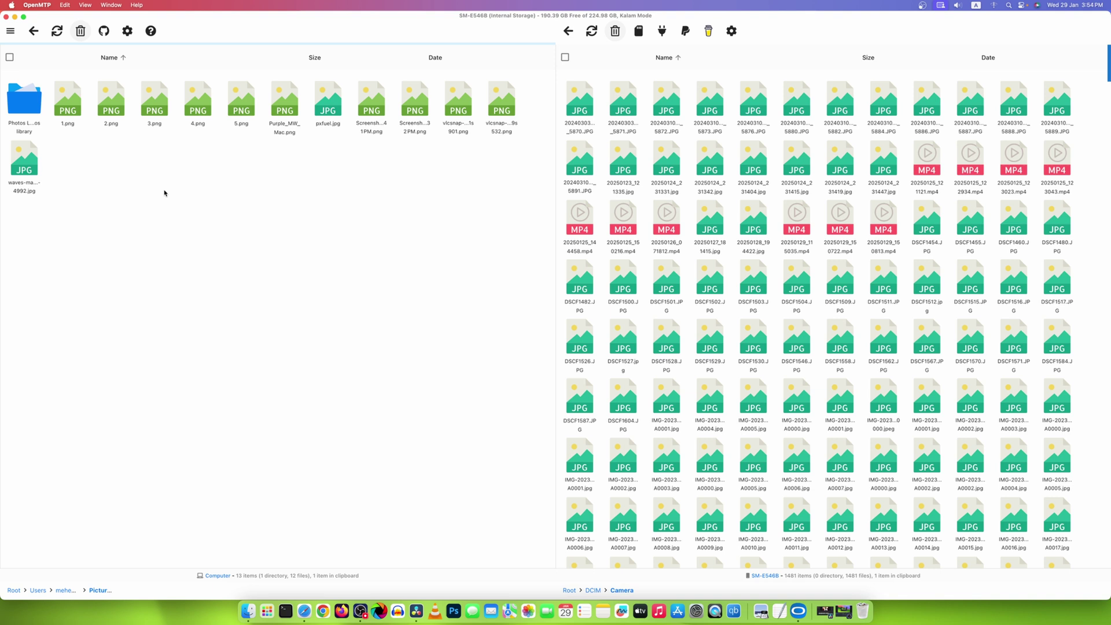
right_click(164, 192)
left_click(176, 225)
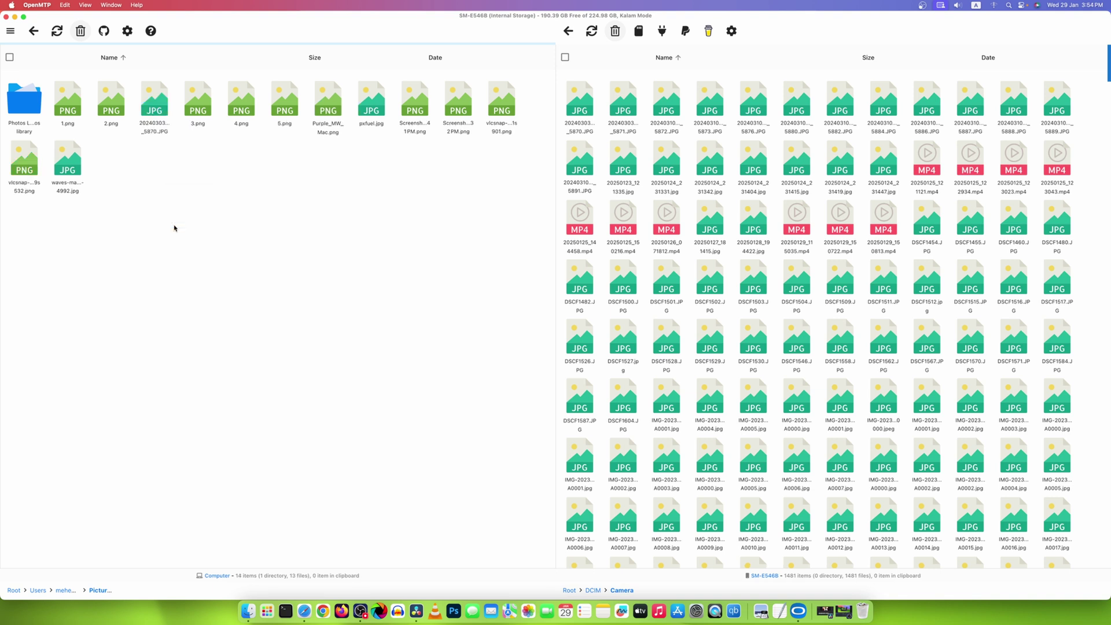
left_click(161, 111)
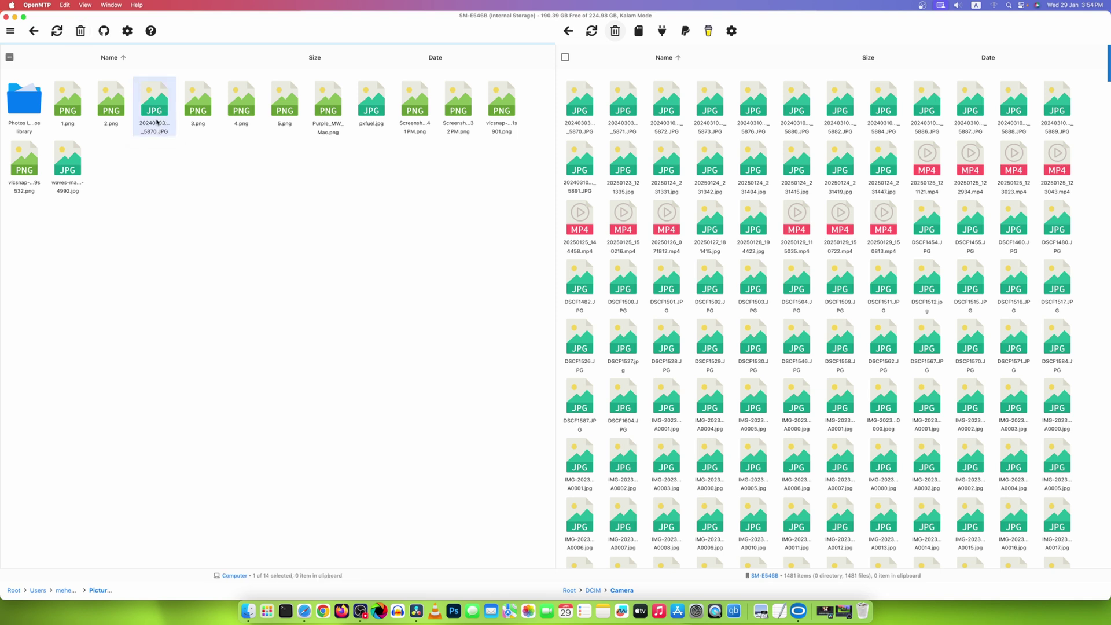
key("super+Tab")
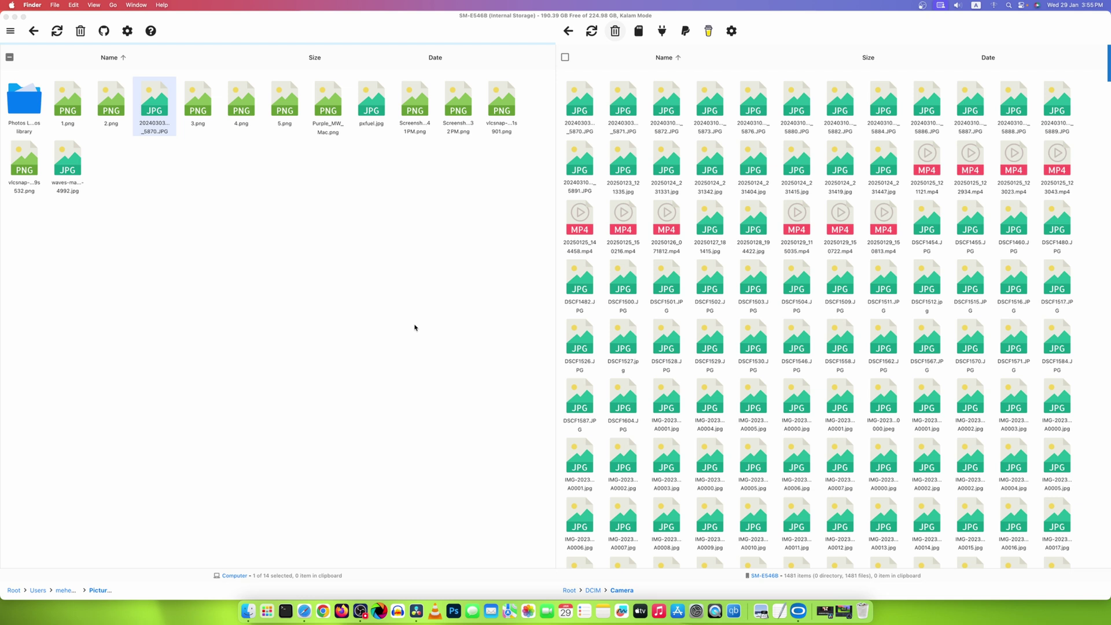